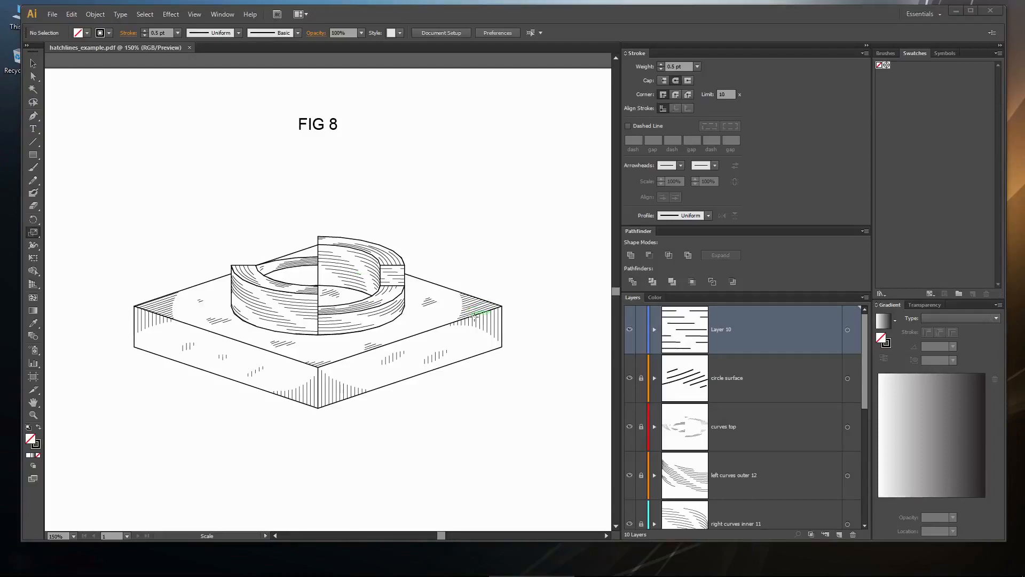
# - Examine the curved hatch lines on the top surface at the base block's right corner
pyautogui.scroll(6, 475, 314)
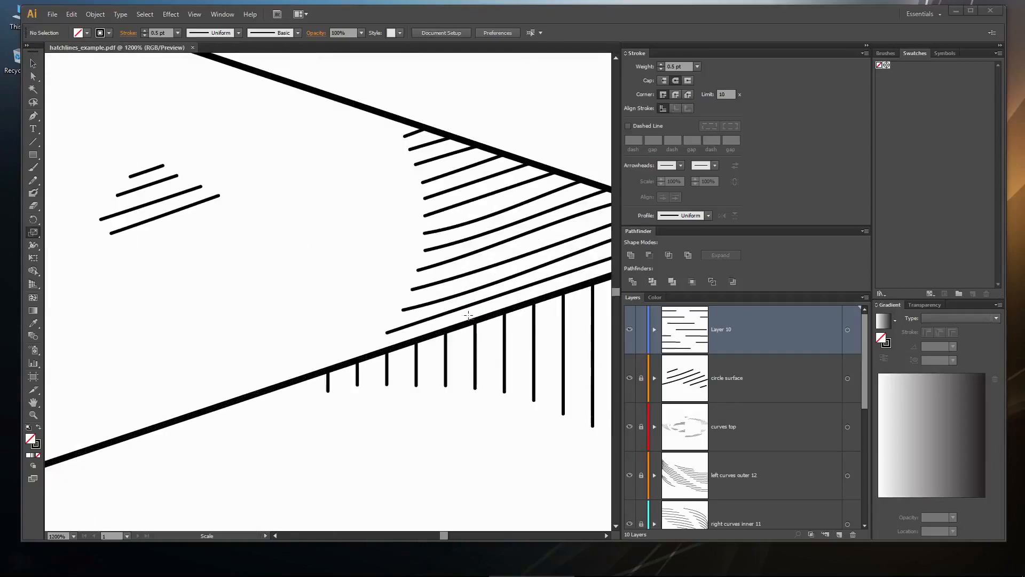
pyautogui.scroll(2, 499, 293)
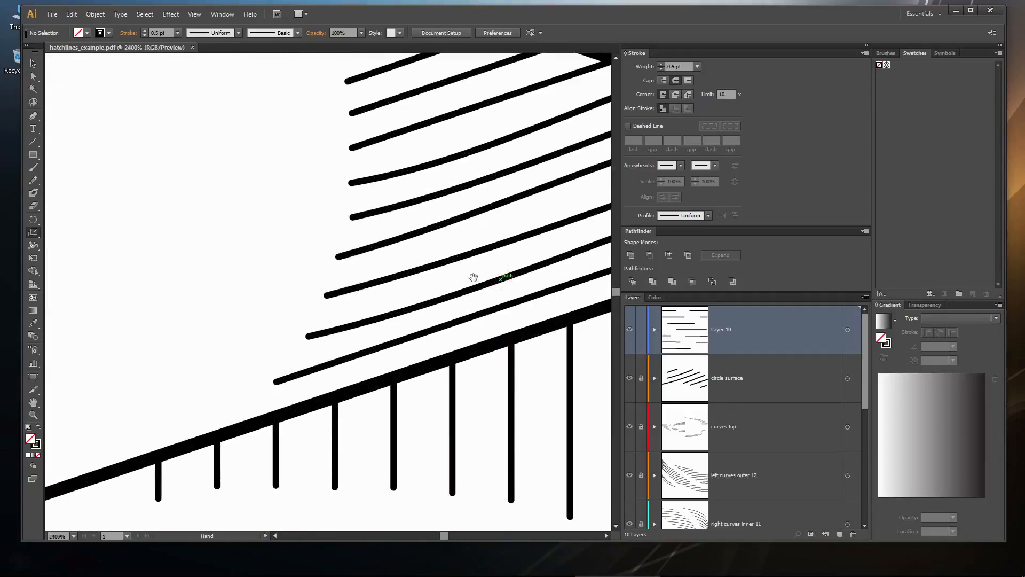
pyautogui.moveTo(528, 255); pyautogui.dragTo(213, 247)
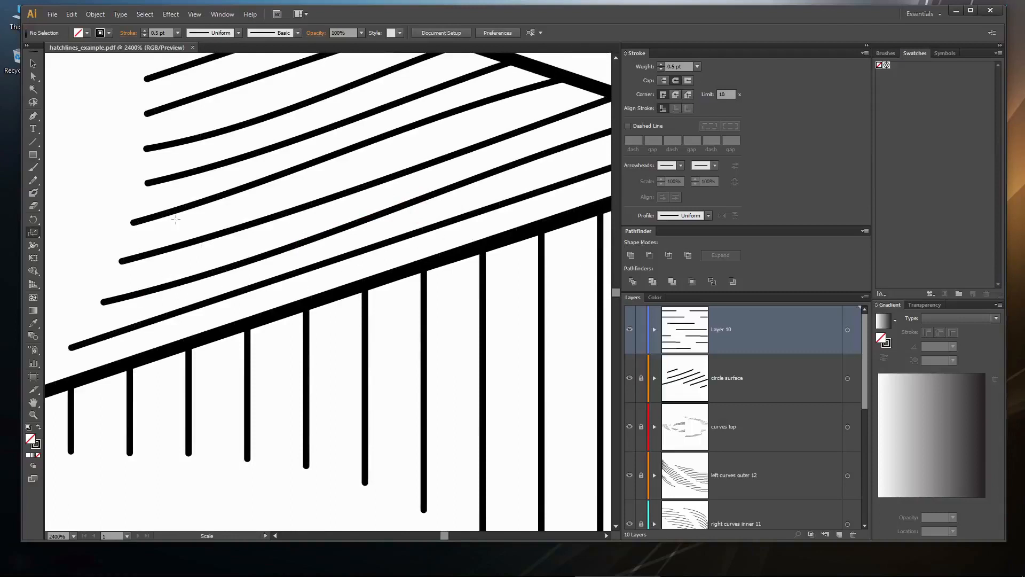
pyautogui.moveTo(339, 132); pyautogui.dragTo(335, 157)
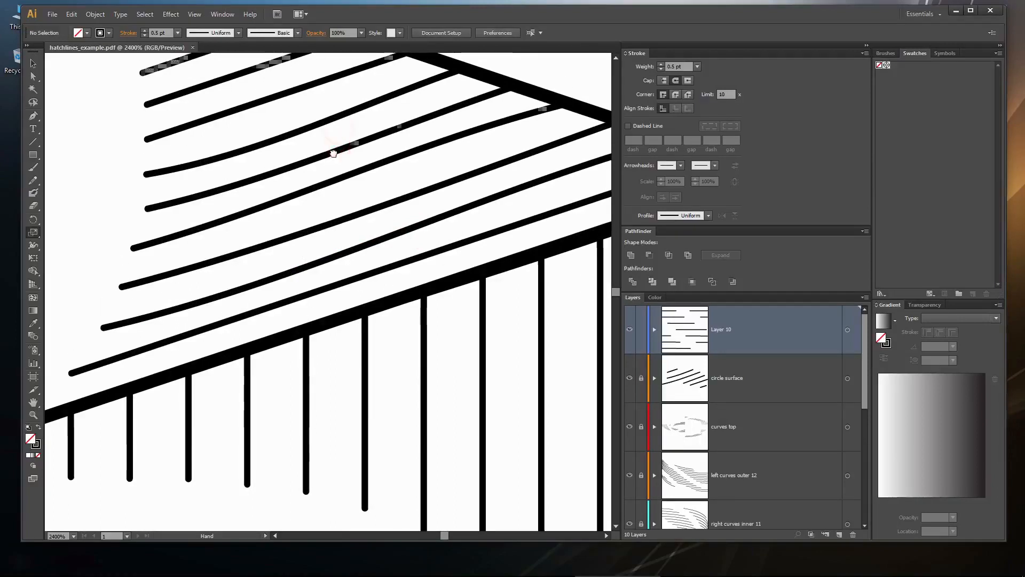
pyautogui.scroll(-1, 375, 195)
pyautogui.press('space')
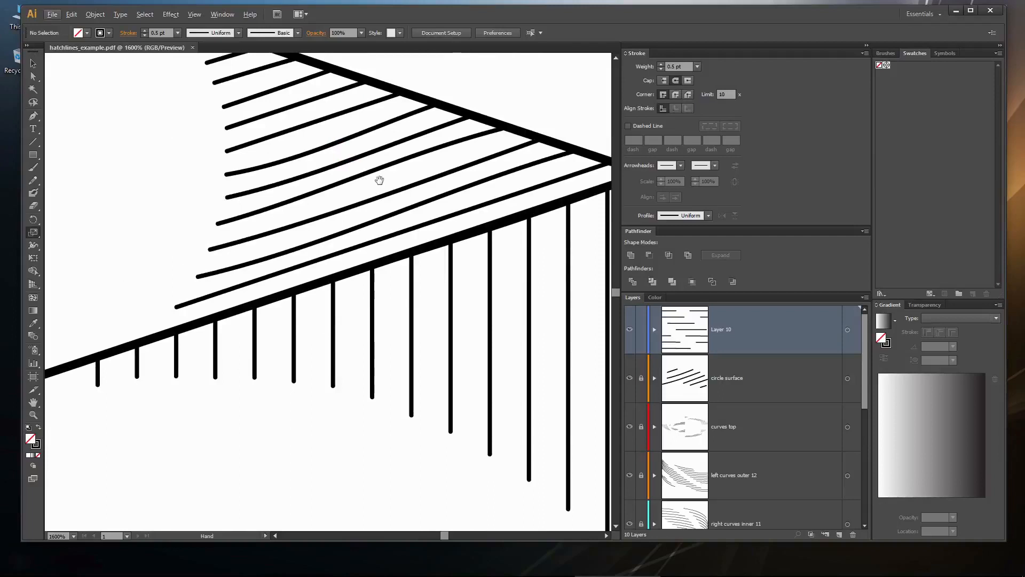
pyautogui.moveTo(377, 179); pyautogui.dragTo(356, 240)
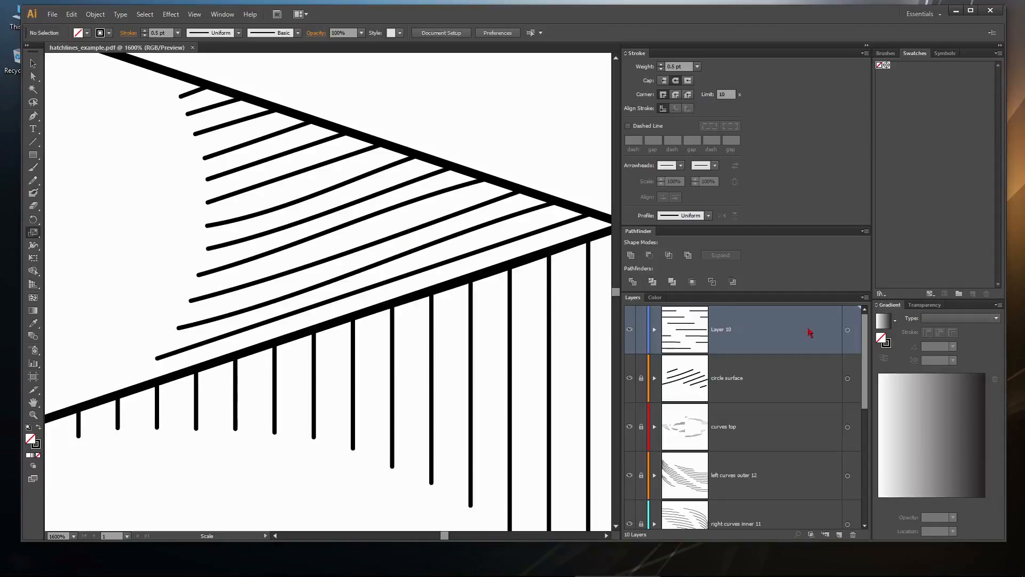
# - Select the surface 65 layer, hide and show it to check its hatching, and unlock it
pyautogui.moveTo(864, 325); pyautogui.dragTo(884, 422)
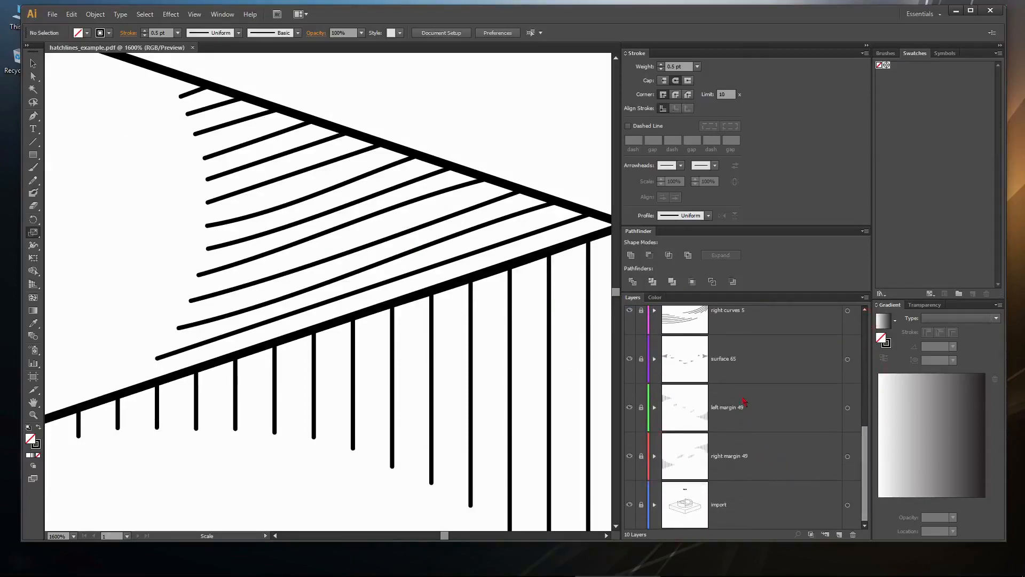
pyautogui.click(739, 374)
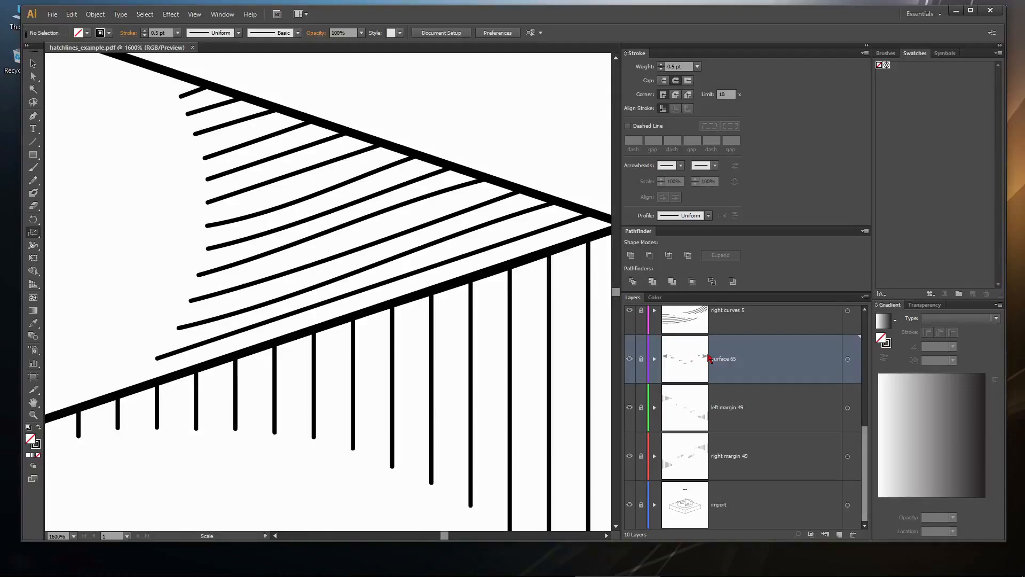
pyautogui.click(630, 358)
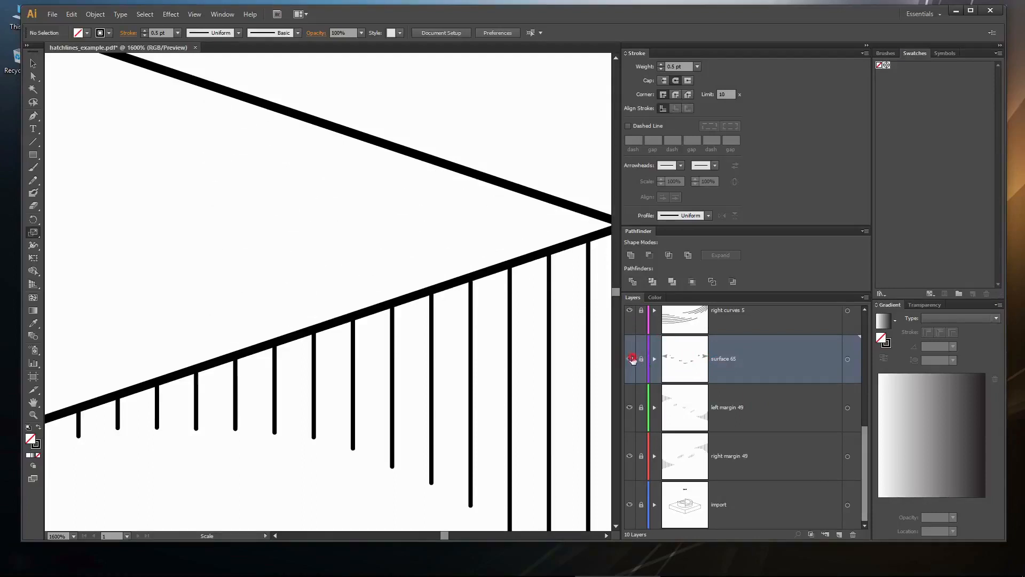
pyautogui.click(632, 358)
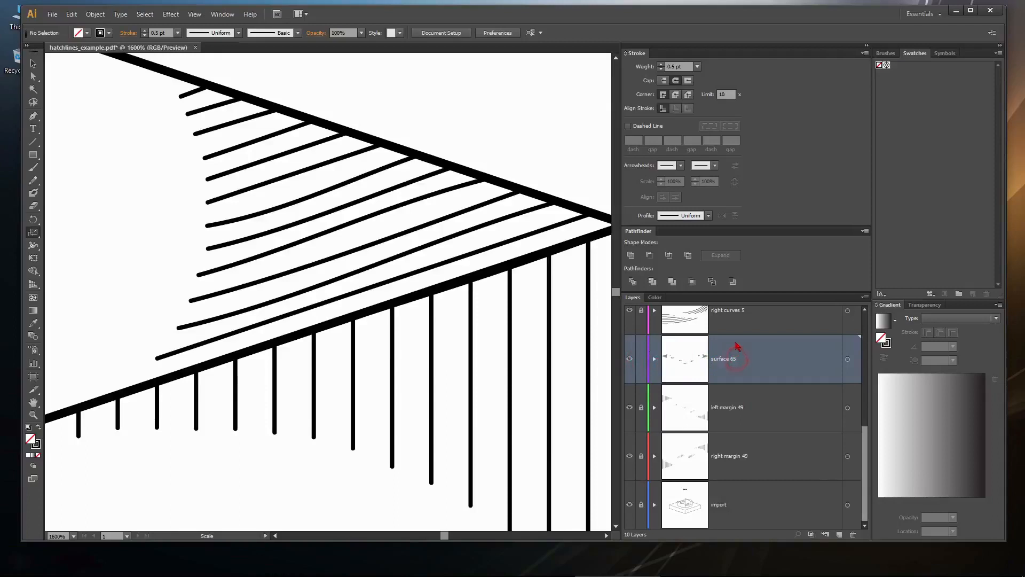
# - Direct-select the seventh hatch line from the top to expose its curve handles
pyautogui.click(33, 78)
pyautogui.click(313, 196)
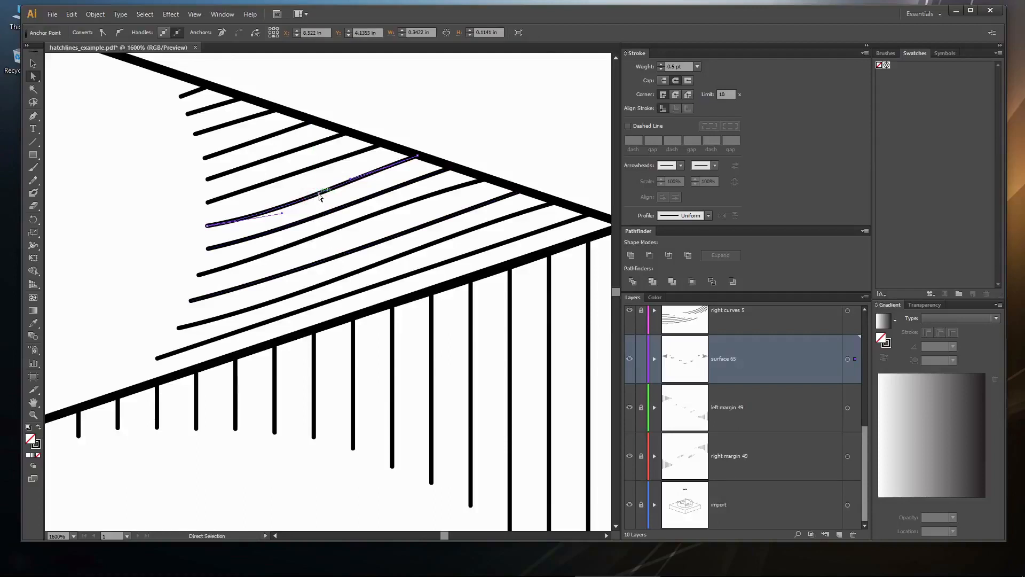
pyautogui.scroll(2, 316, 177)
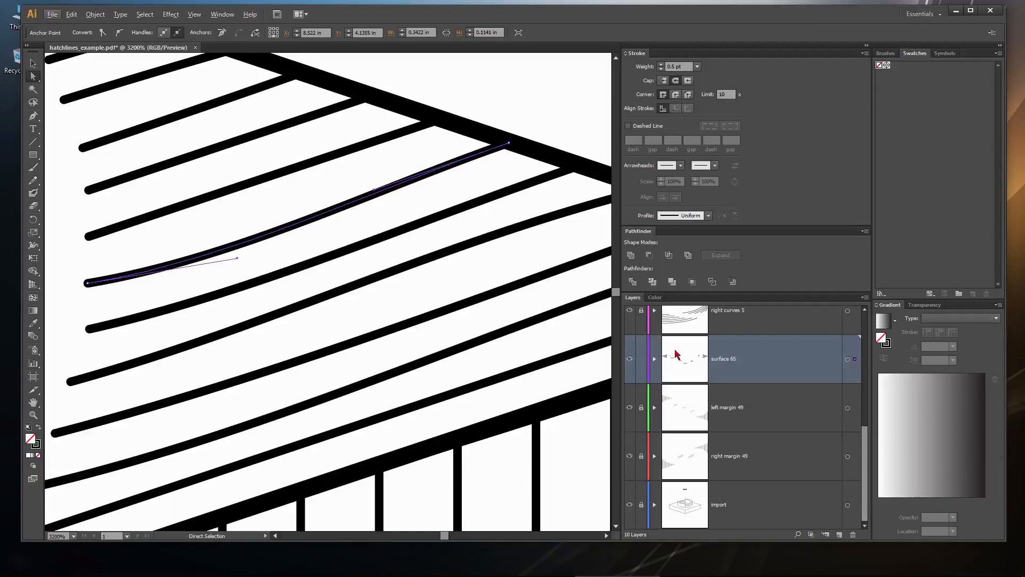
# - Change the surface 65 layer's selection color to a custom bright green
pyautogui.doubleClick(768, 356)
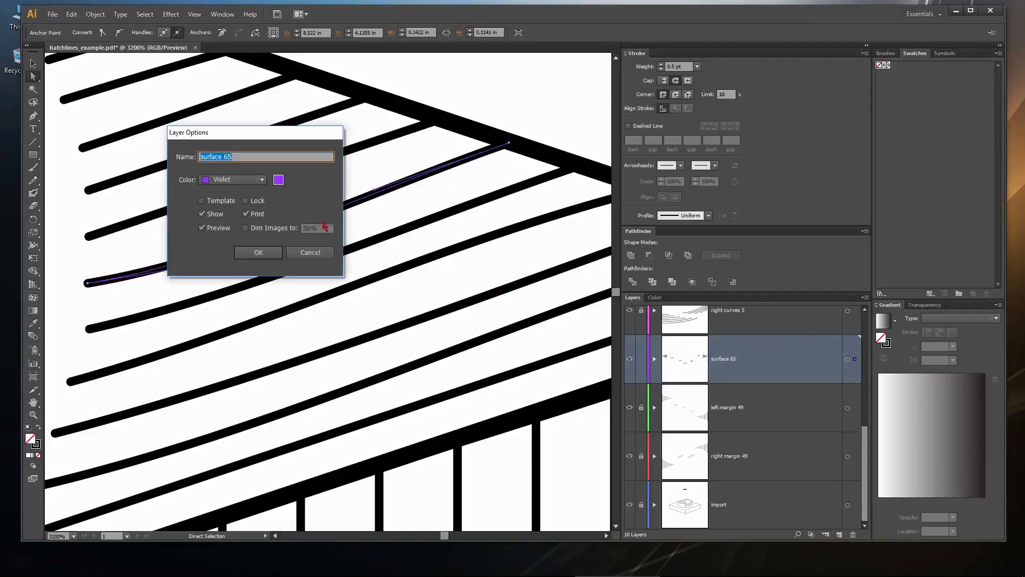
pyautogui.click(278, 180)
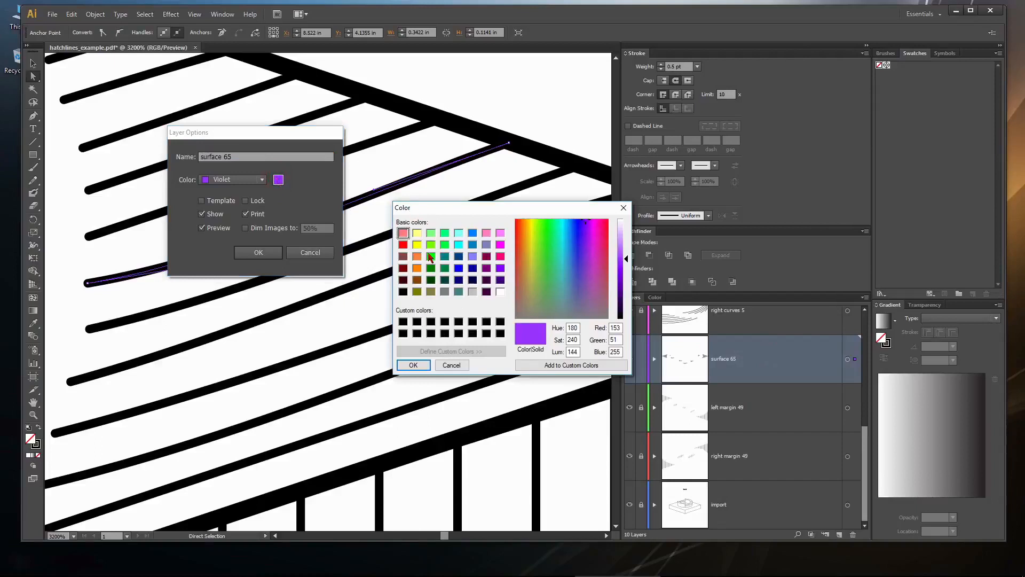
pyautogui.click(430, 257)
pyautogui.click(413, 364)
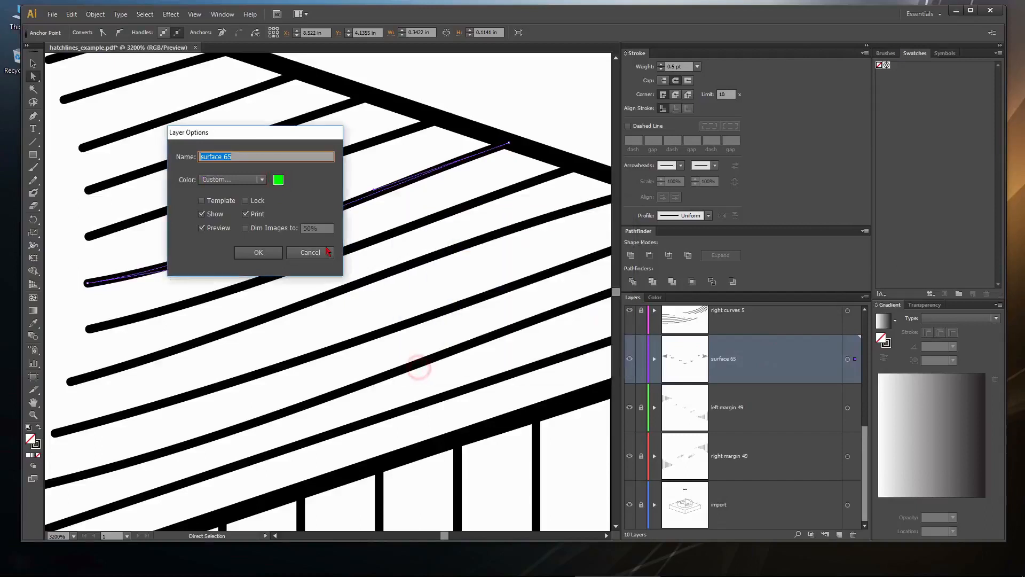
pyautogui.click(259, 252)
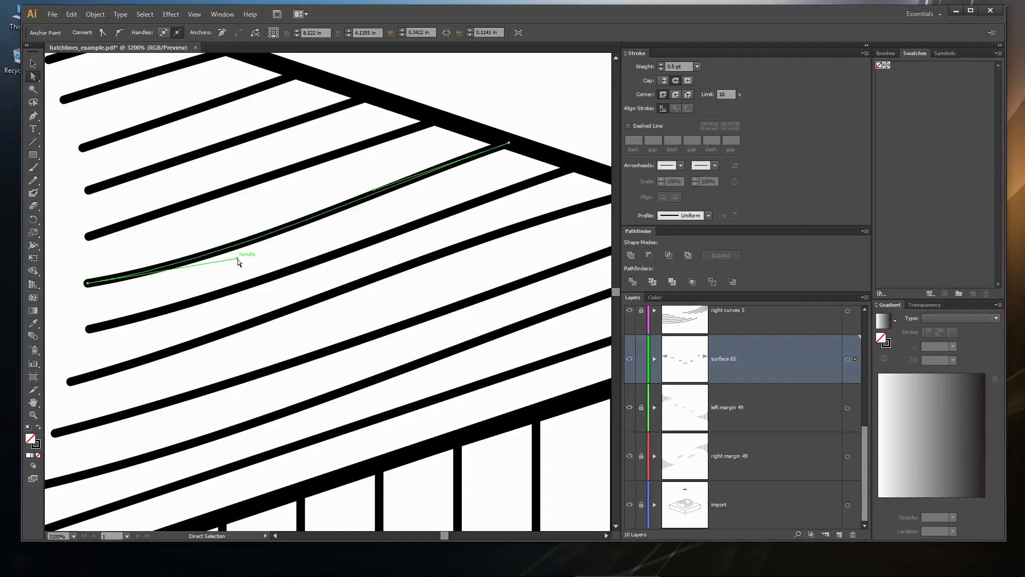
# - Straighten the seventh and eighth hatch lines by moving each curve handle onto the line's opposite endpoint
pyautogui.moveTo(239, 259)
pyautogui.mouseDown()
pyautogui.moveTo(473, 179)
pyautogui.moveTo(283, 233)
pyautogui.moveTo(281, 288)
pyautogui.moveTo(199, 267)
pyautogui.moveTo(275, 258)
pyautogui.mouseUp()
pyautogui.moveTo(328, 211)
pyautogui.mouseDown()
pyautogui.moveTo(402, 165)
pyautogui.moveTo(509, 144)
pyautogui.mouseUp()
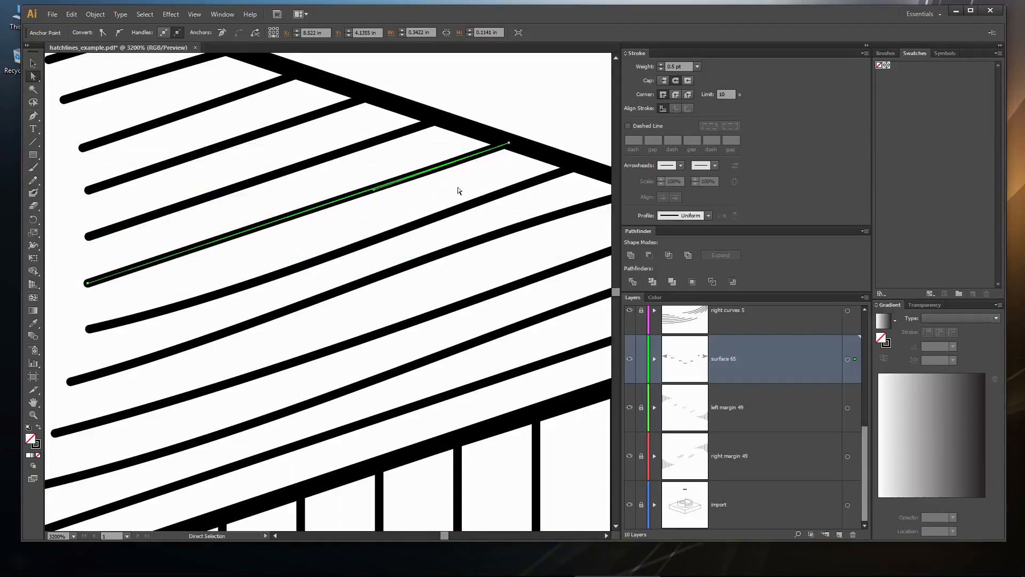
pyautogui.moveTo(374, 192)
pyautogui.mouseDown()
pyautogui.moveTo(142, 287)
pyautogui.moveTo(90, 286)
pyautogui.mouseUp()
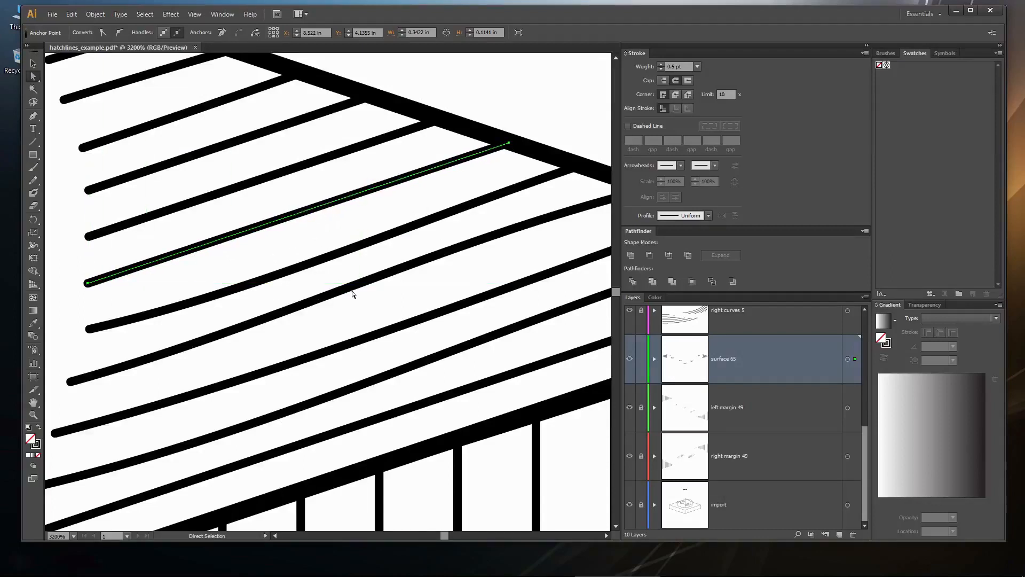
pyautogui.click(356, 245)
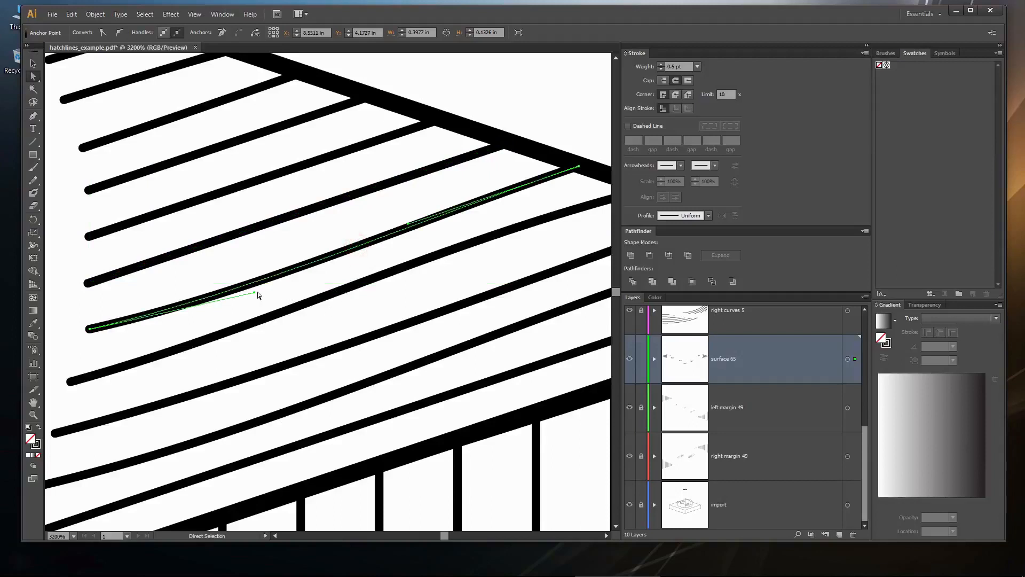
pyautogui.moveTo(256, 294); pyautogui.dragTo(580, 166)
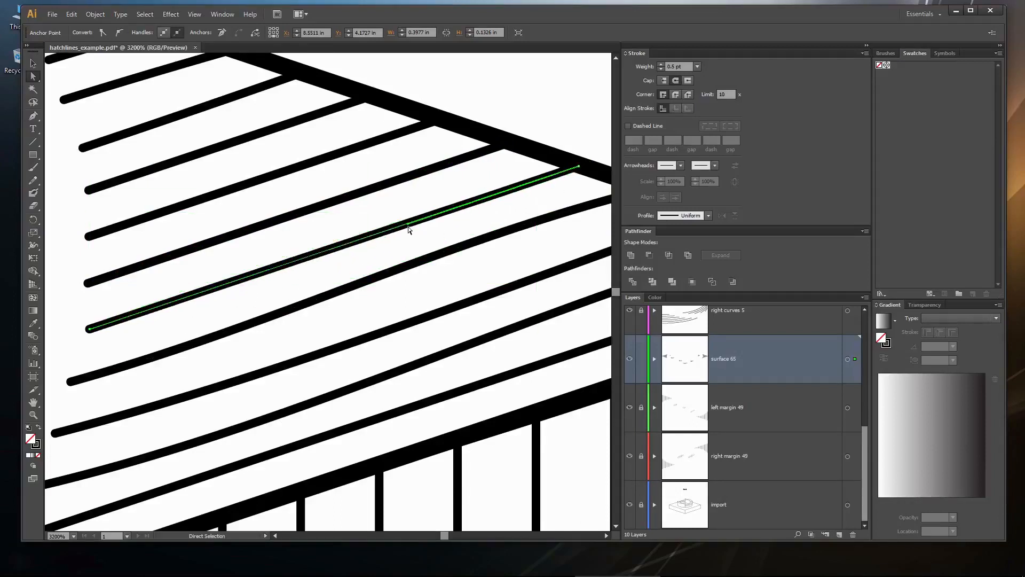
pyautogui.moveTo(407, 228); pyautogui.dragTo(89, 330)
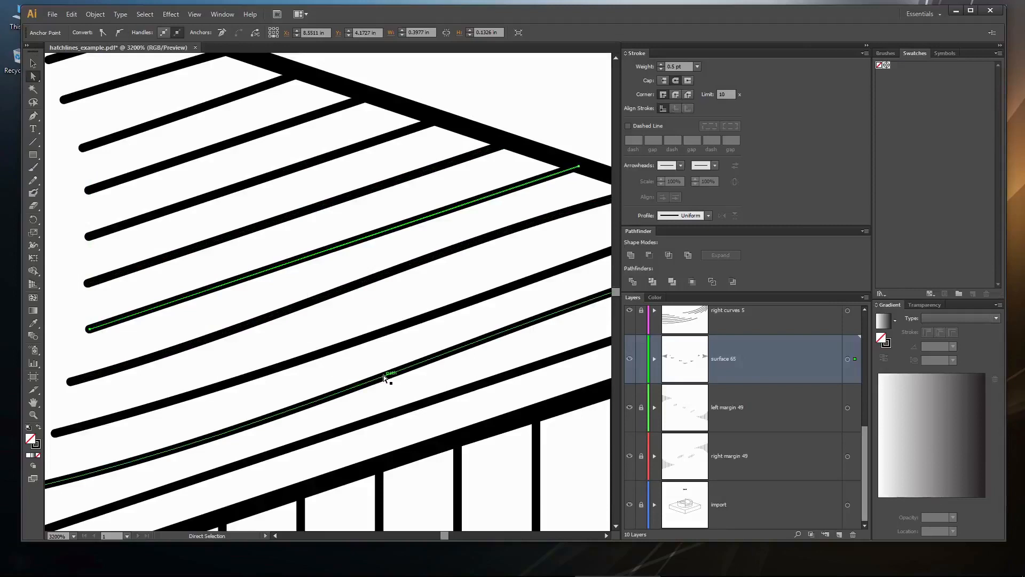
# - Straighten the ninth and tenth hatch lines by placing their curve handles on the opposite endpoints
pyautogui.press('alt')
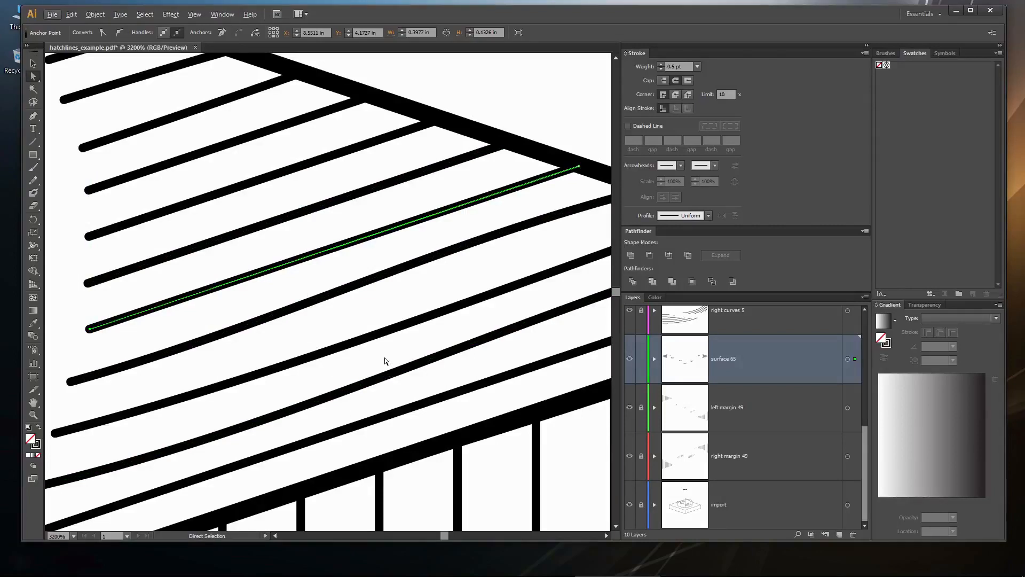
pyautogui.scroll(-1, 370, 322)
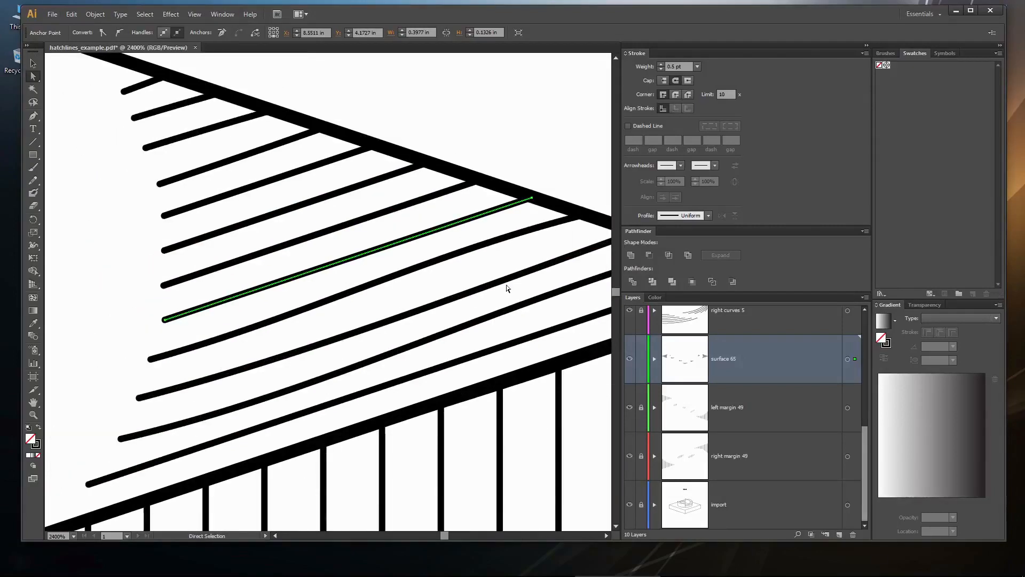
pyautogui.moveTo(487, 265); pyautogui.dragTo(439, 280)
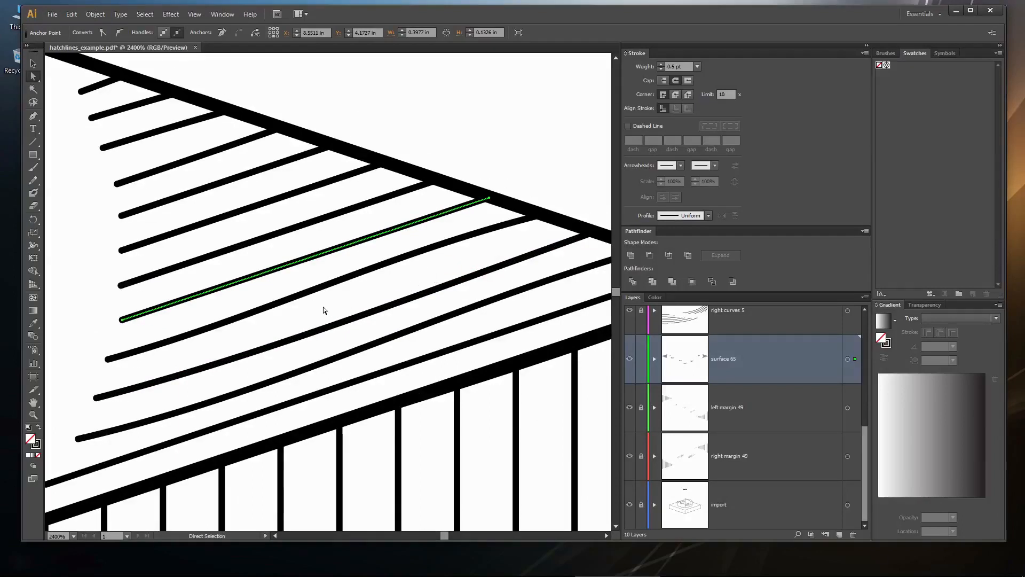
pyautogui.click(325, 287)
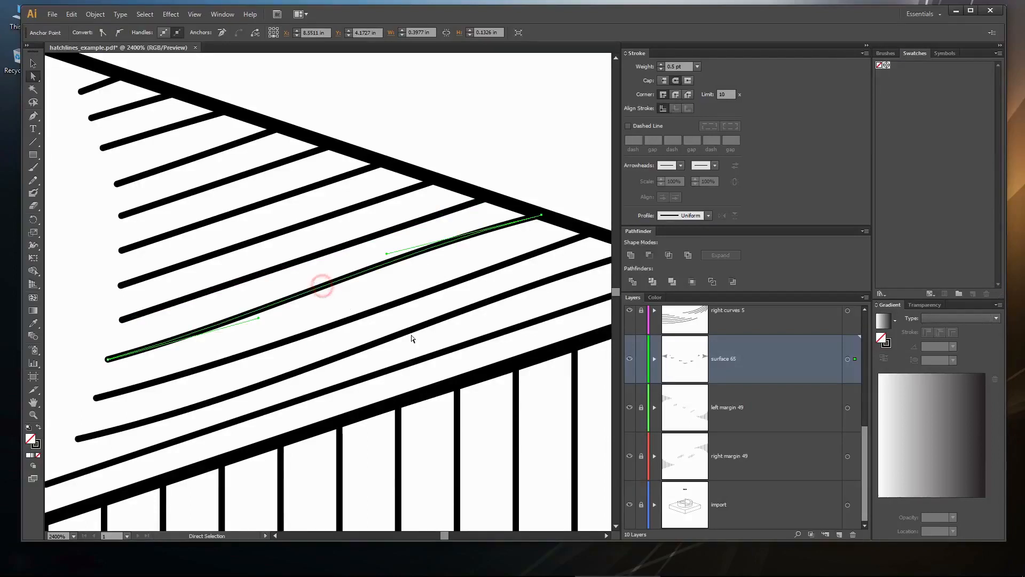
pyautogui.moveTo(387, 254); pyautogui.dragTo(108, 361)
pyautogui.moveTo(259, 318); pyautogui.dragTo(540, 217)
pyautogui.click(400, 303)
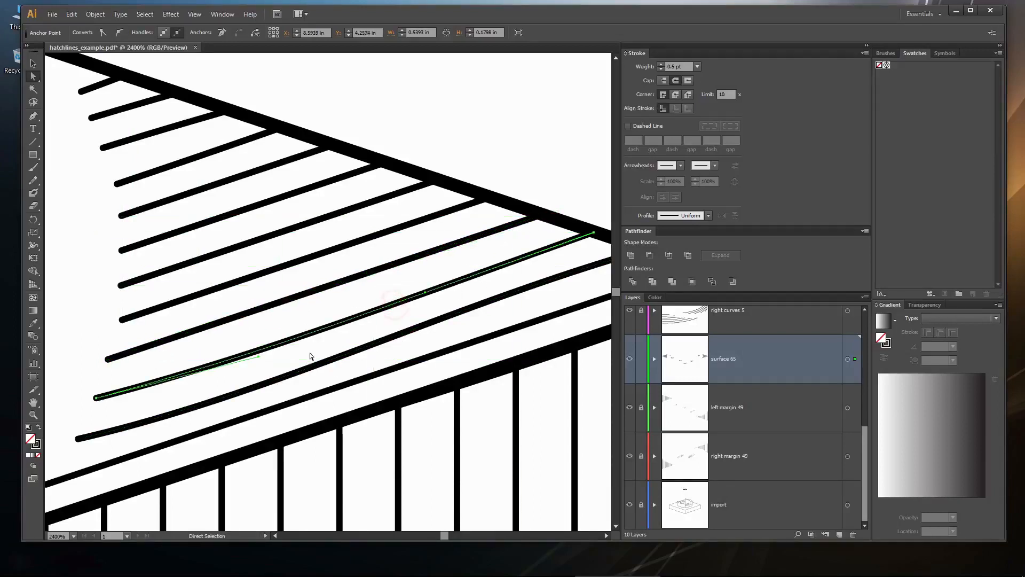
pyautogui.moveTo(258, 357)
pyautogui.mouseDown()
pyautogui.moveTo(391, 326)
pyautogui.moveTo(594, 235)
pyautogui.moveTo(570, 251)
pyautogui.mouseUp()
pyautogui.moveTo(426, 292); pyautogui.dragTo(97, 396)
# - Straighten the eleventh hatch line, second from the lower edge, by moving both handles onto its opposite endpoints
pyautogui.click(388, 338)
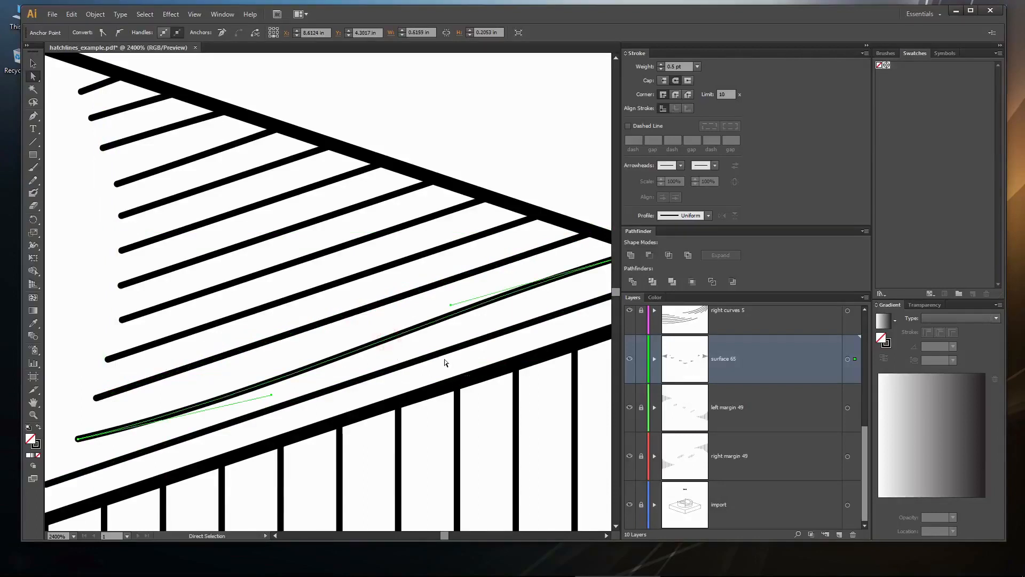
pyautogui.moveTo(430, 348); pyautogui.dragTo(420, 335)
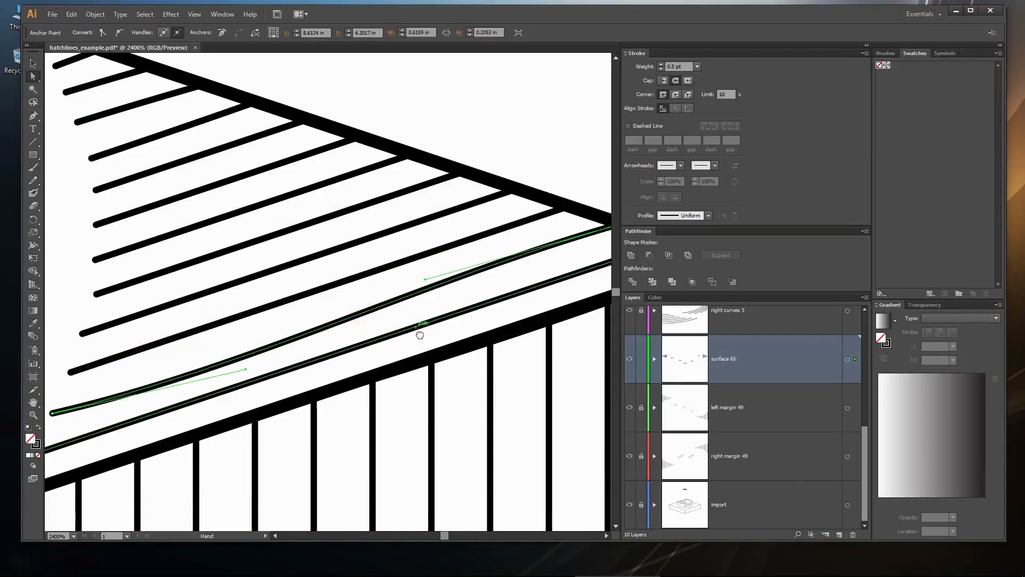
pyautogui.scroll(-1, 417, 328)
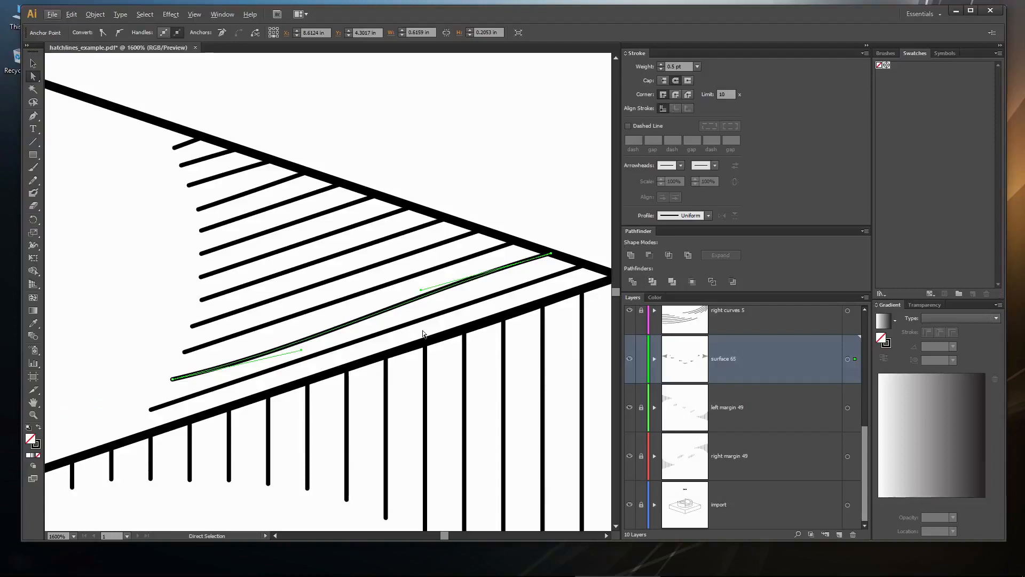
pyautogui.moveTo(302, 350); pyautogui.dragTo(550, 253)
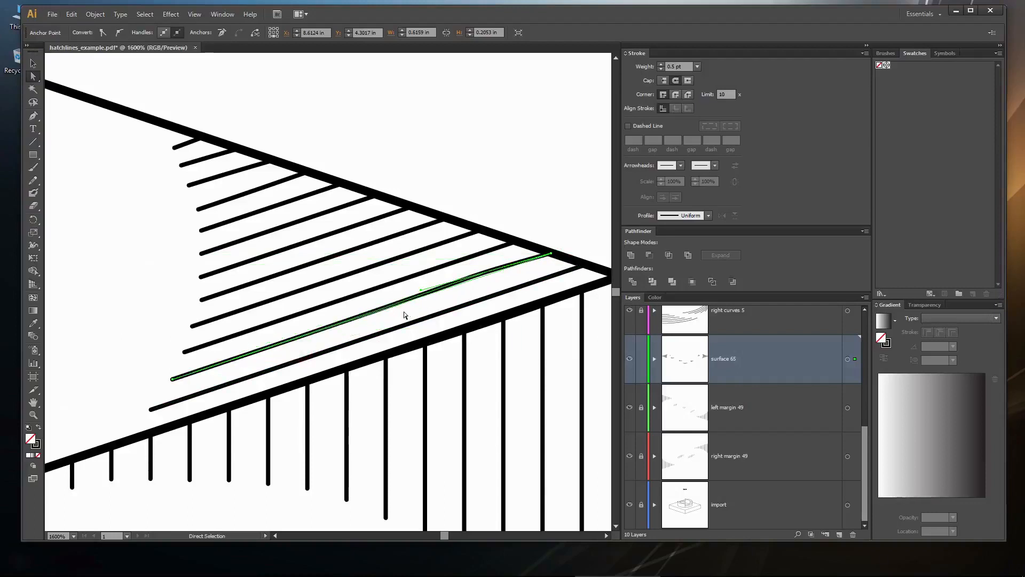
pyautogui.moveTo(420, 290)
pyautogui.mouseDown()
pyautogui.moveTo(179, 371)
pyautogui.moveTo(174, 381)
pyautogui.mouseUp()
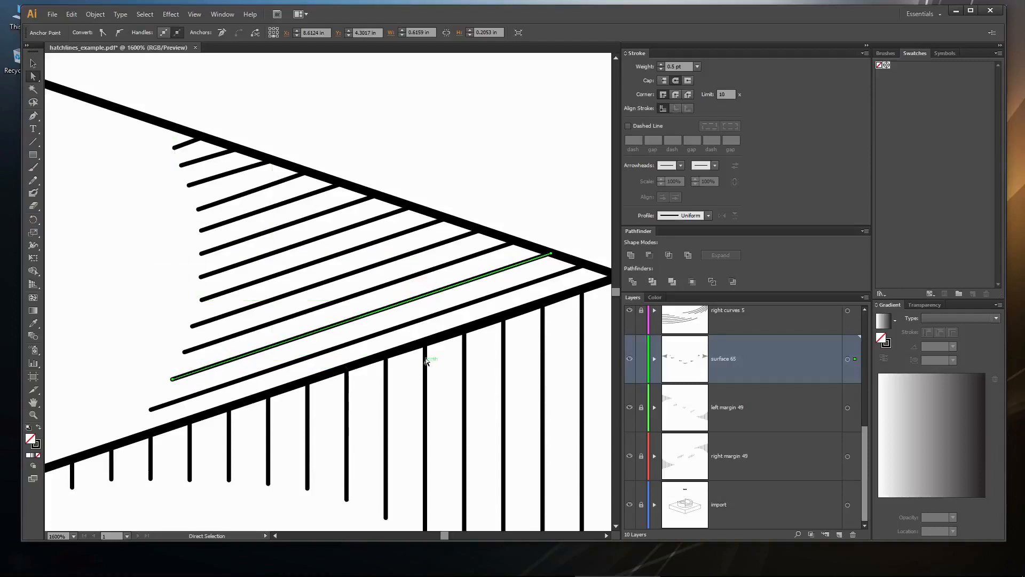
# - Straighten the short third hatch line from the top through its handles, and move its left endpoint slightly down
pyautogui.click(217, 176)
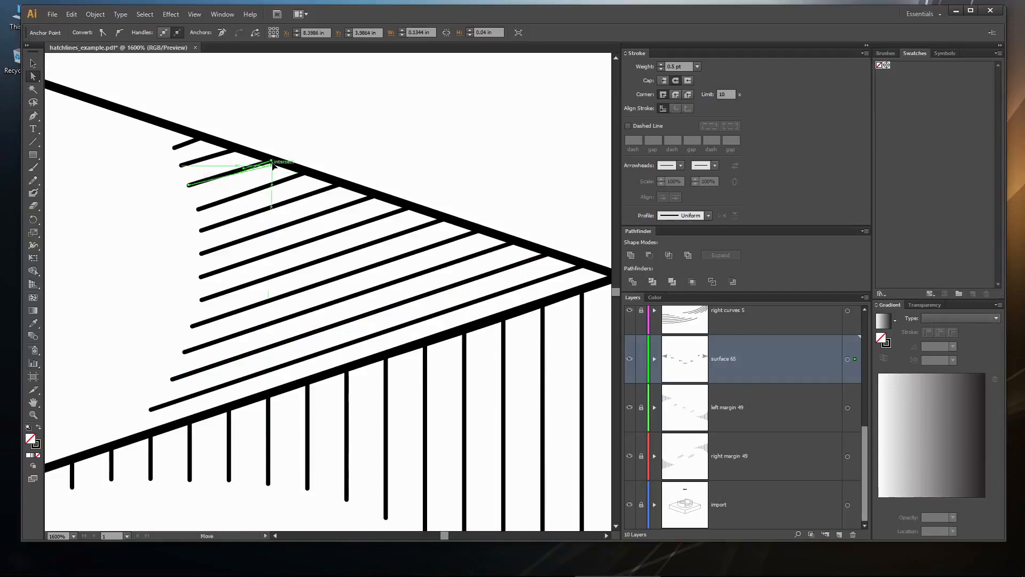
pyautogui.moveTo(245, 169)
pyautogui.mouseDown()
pyautogui.moveTo(189, 186)
pyautogui.moveTo(226, 211)
pyautogui.mouseUp()
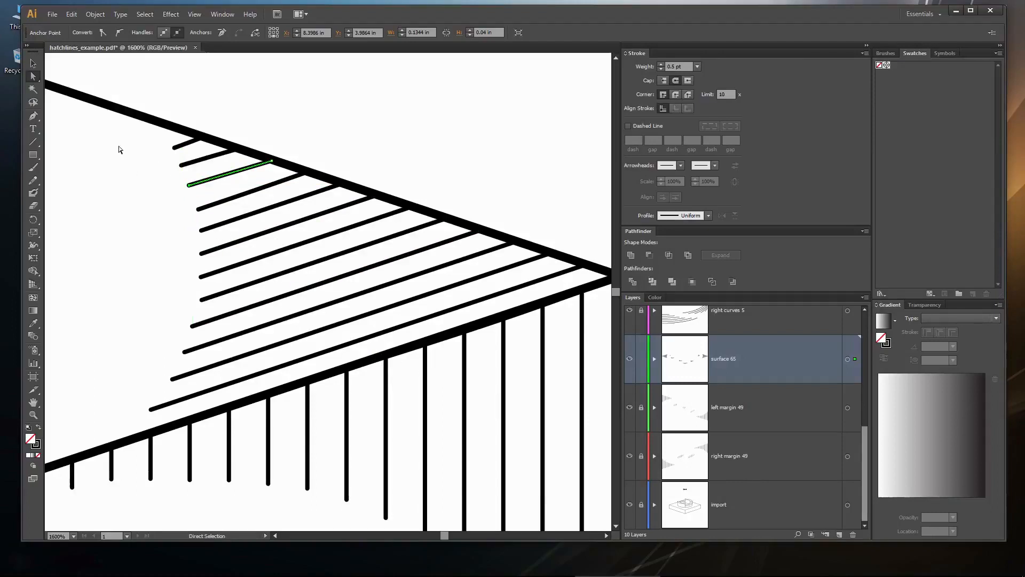
pyautogui.click(169, 233)
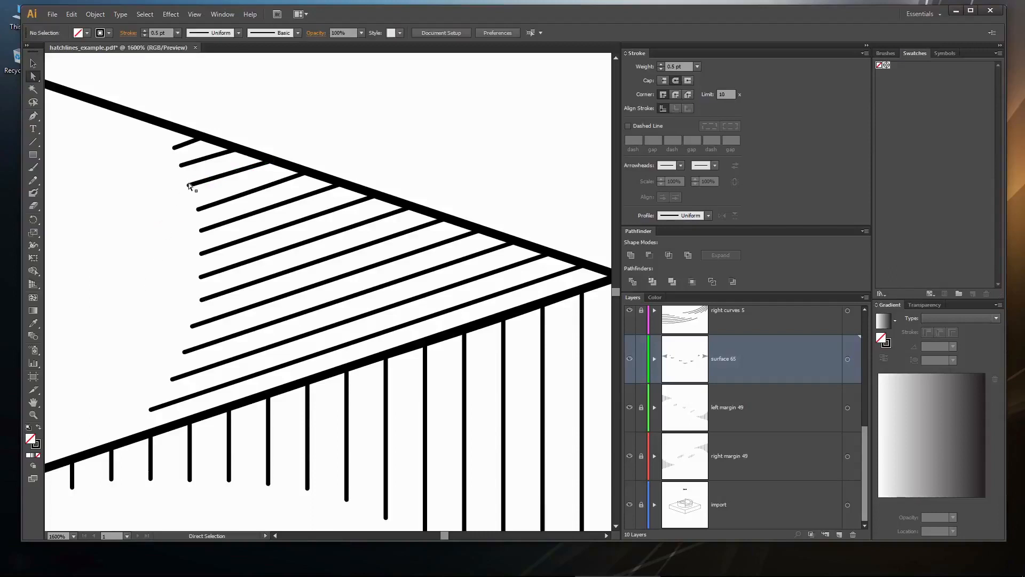
pyautogui.moveTo(190, 186); pyautogui.dragTo(193, 204)
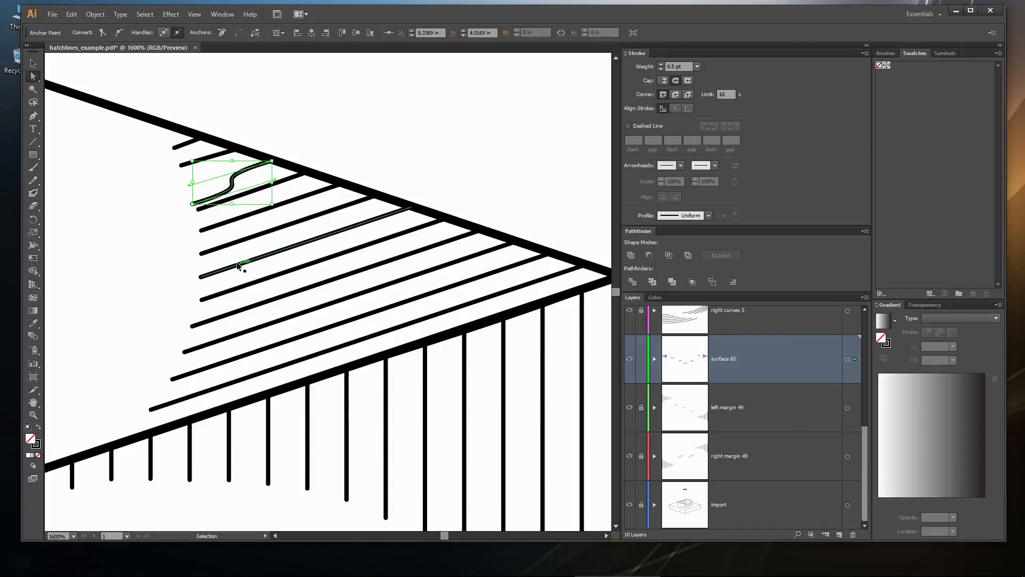
# - Undo the last curve-handle edit on the third hatch line from the upper edge and clear the selection
pyautogui.hotkey('ctrl', 'z')
pyautogui.click(138, 309)
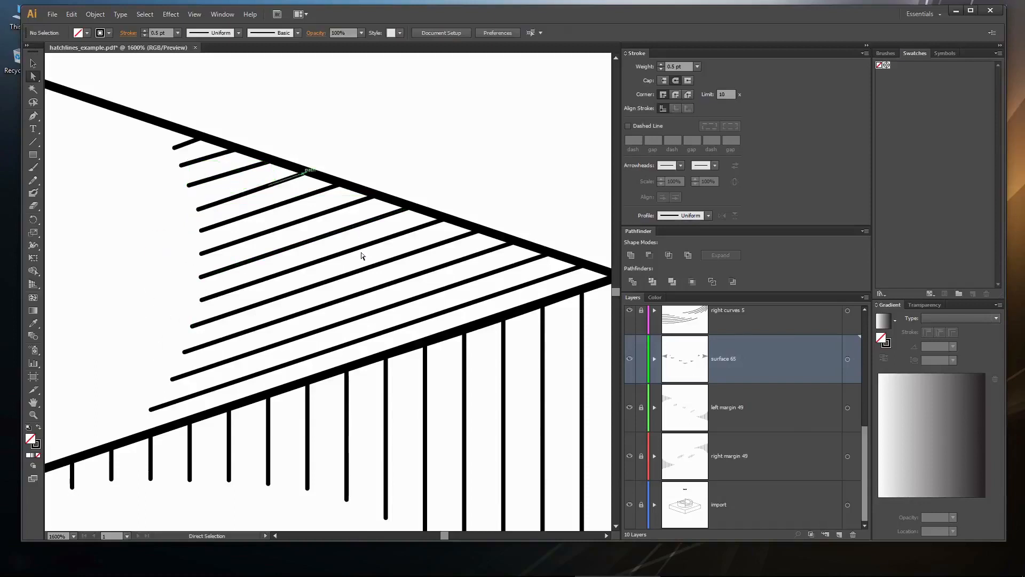
# - Select the entire group of top-surface hatch lines at the block's corner with the Selection tool
pyautogui.click(33, 63)
pyautogui.click(224, 157)
pyautogui.click(145, 228)
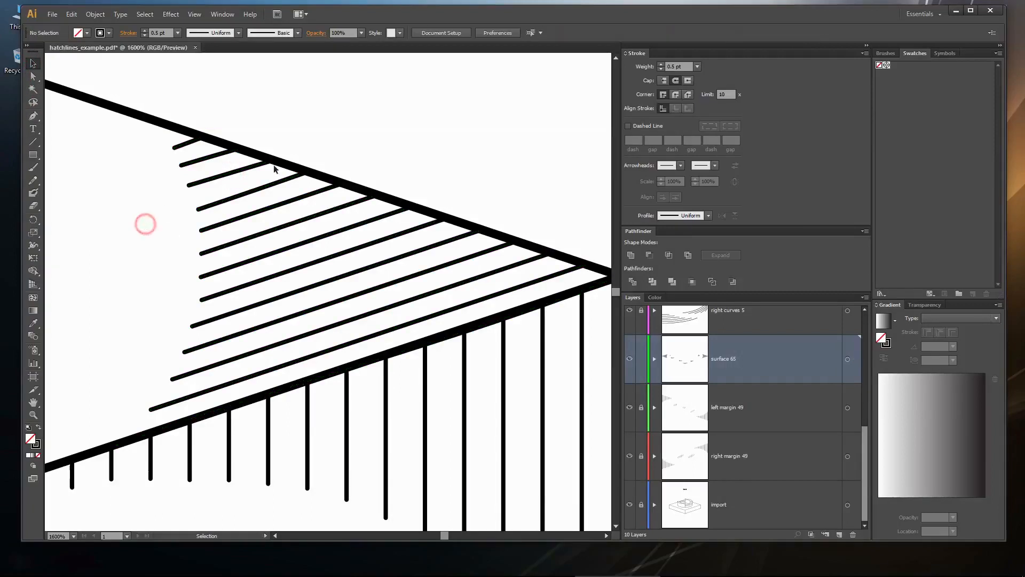
pyautogui.click(185, 149)
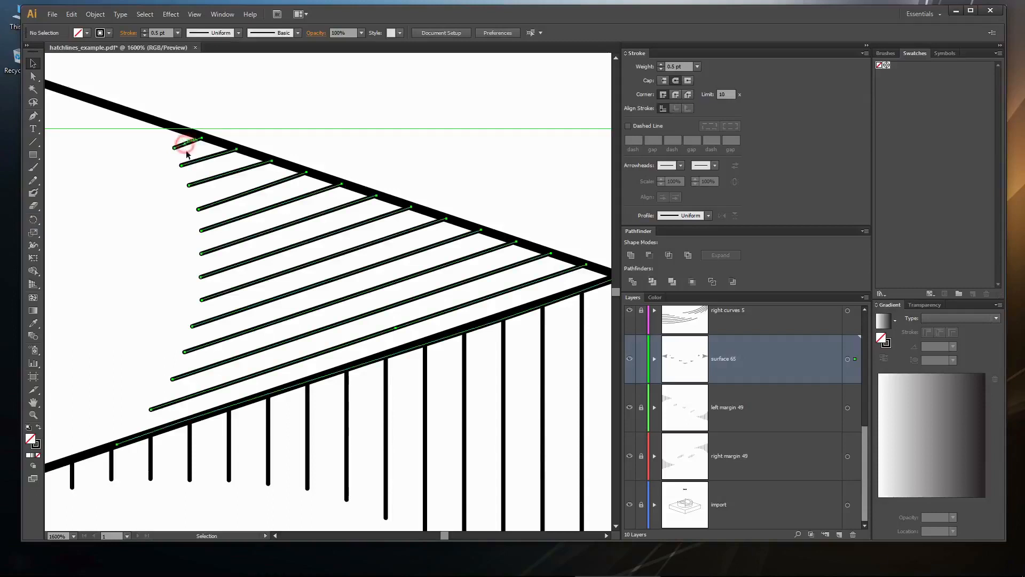
# - Select only the short uppermost hatch line within the group using Direct Selection, deselect it, and review the whole drawing
pyautogui.click(33, 77)
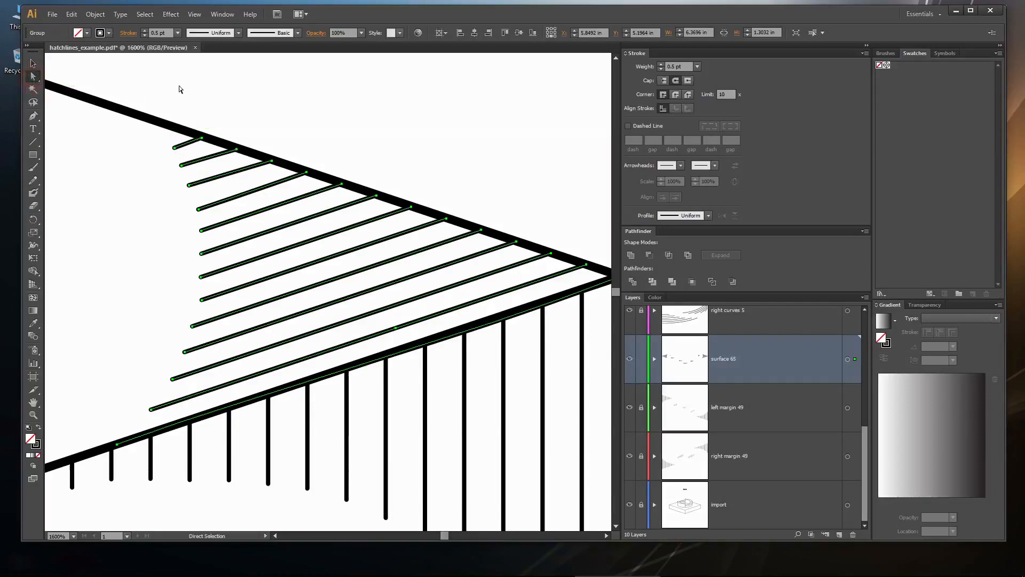
pyautogui.click(184, 143)
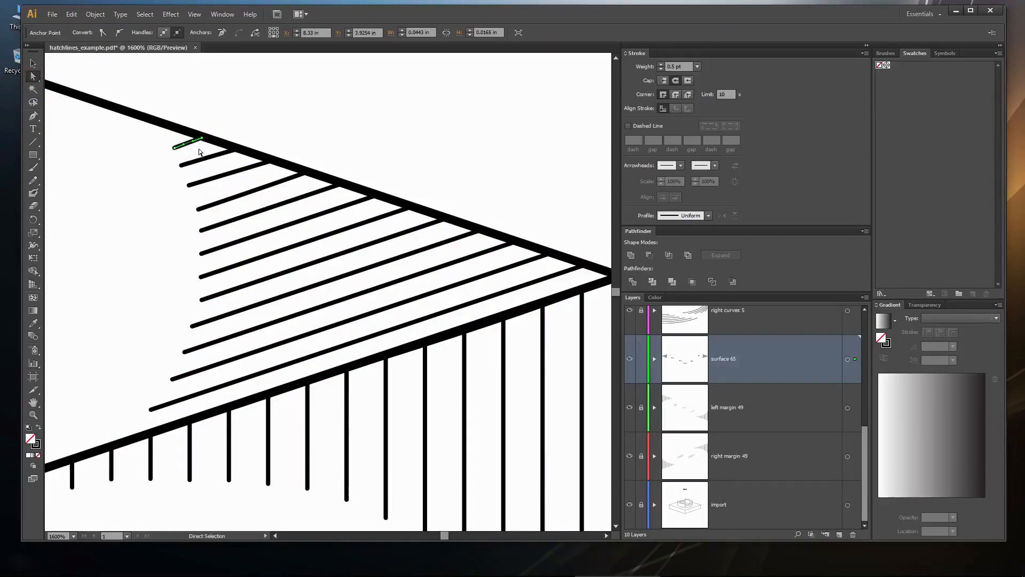
pyautogui.click(160, 222)
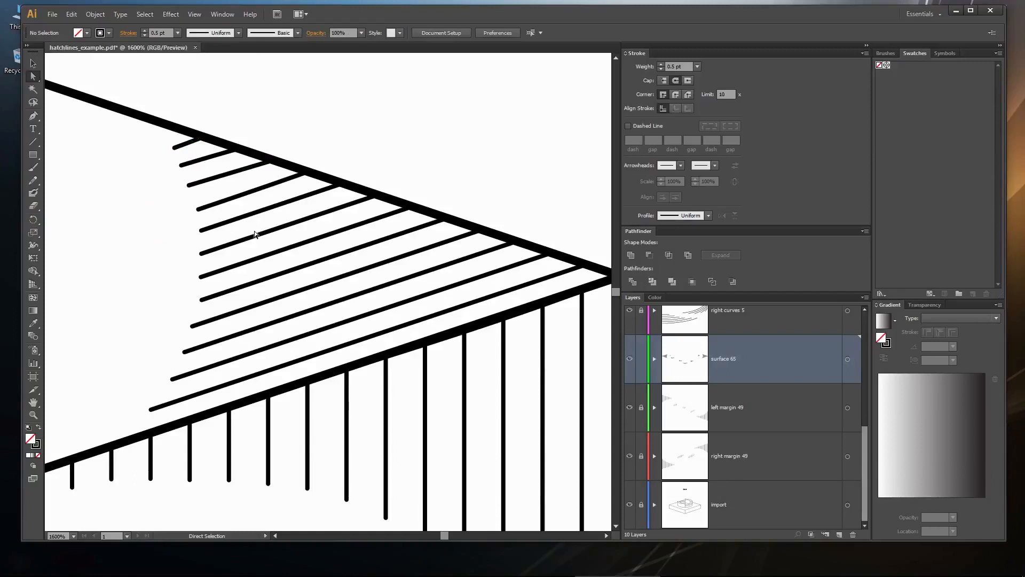
pyautogui.scroll(-6, 260, 239)
pyautogui.moveTo(194, 307); pyautogui.dragTo(422, 305)
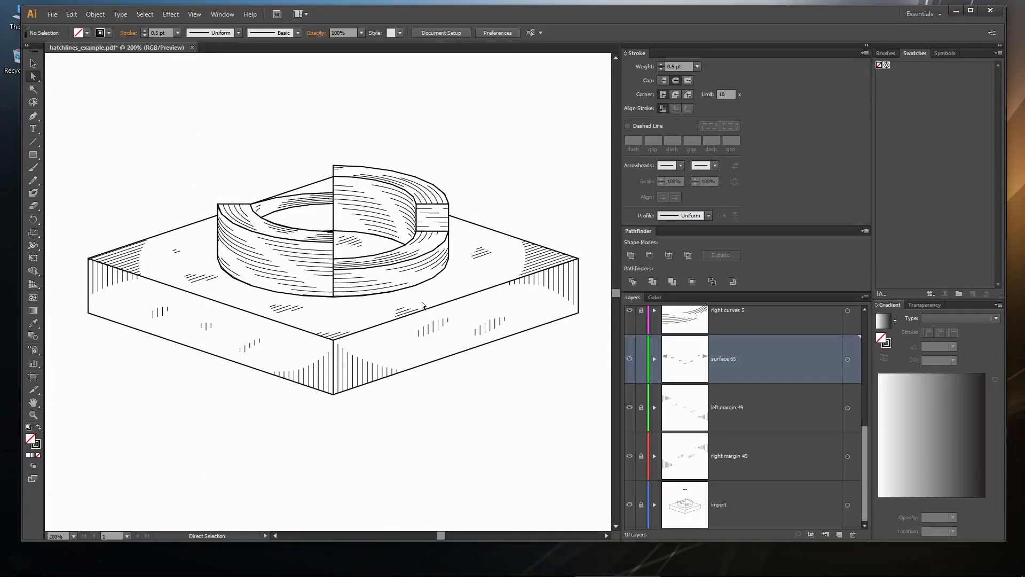